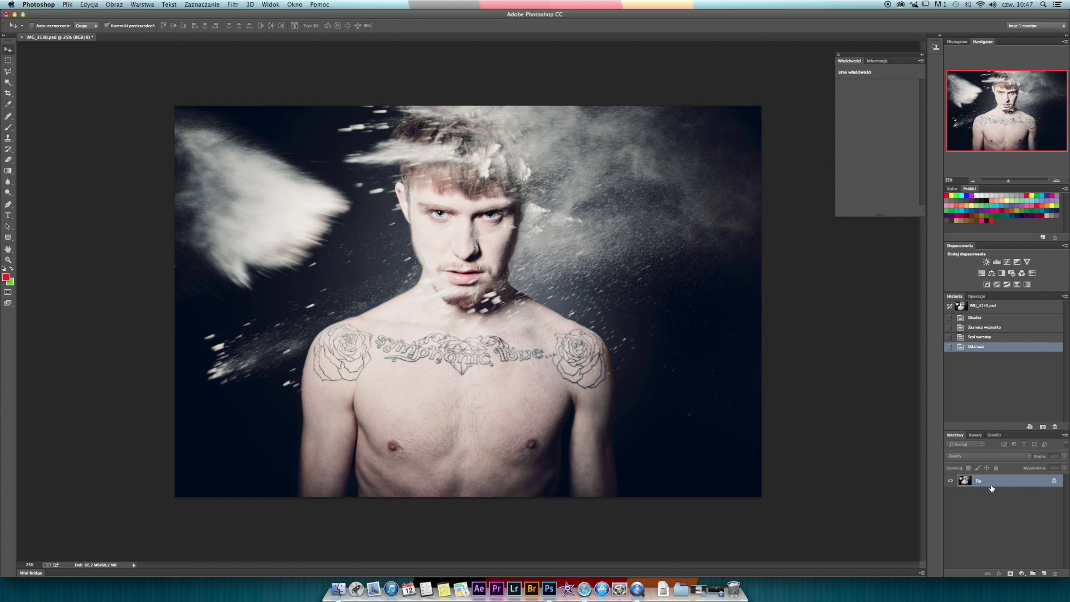
Duplicate the photo layer and add a Solid Color fill layer above it
key(ctrl+j)
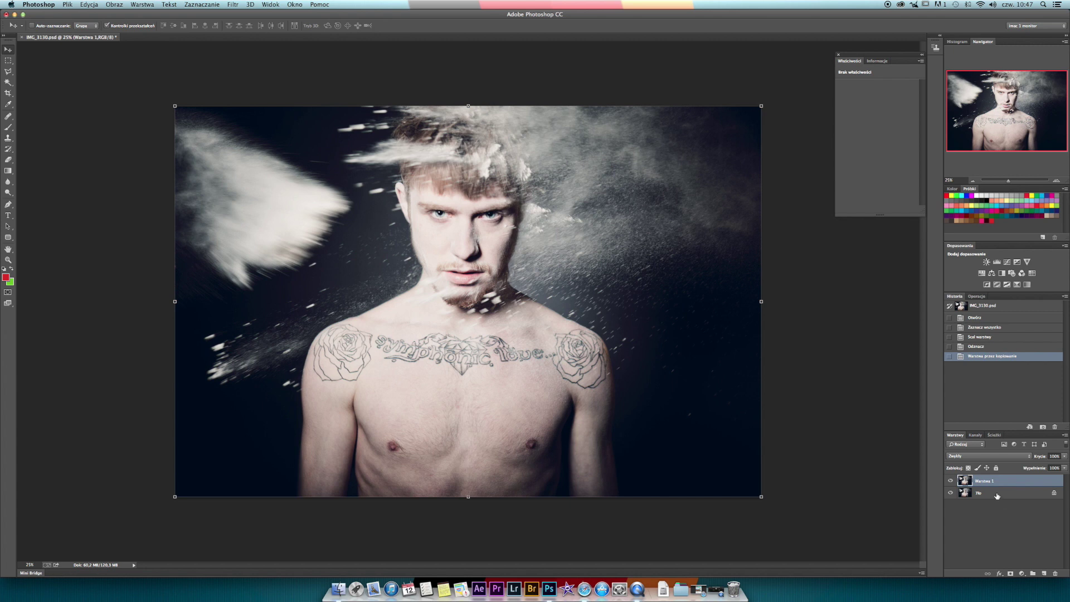
click(1022, 574)
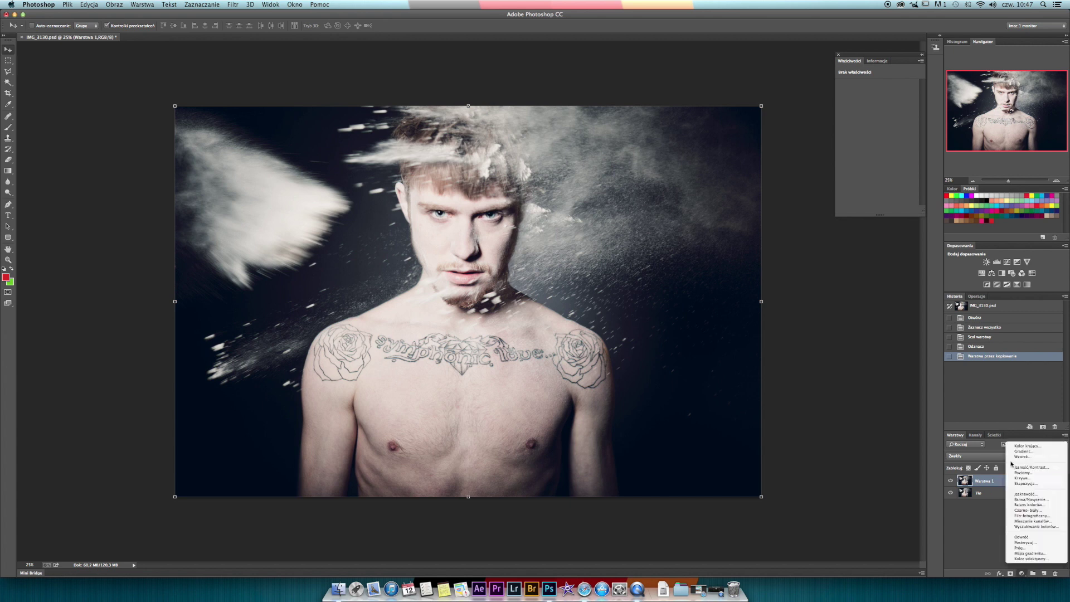
click(1024, 446)
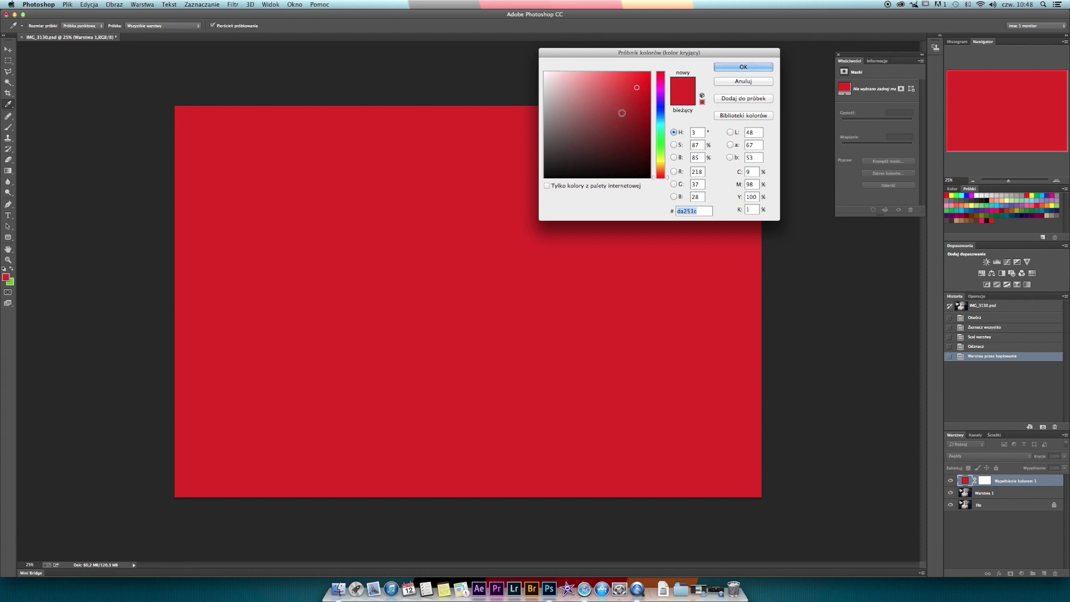
Set the fill colour to pure red: R 255, G 0, B 0
click(702, 172)
key(BackSpace)
key(BackSpace)
key(BackSpace)
text(255)
key(Tab)
text(0)
key(Tab)
text(0)
Apply the red fill in Multiply mode and merge it with the photo copy into one red layer
click(756, 67)
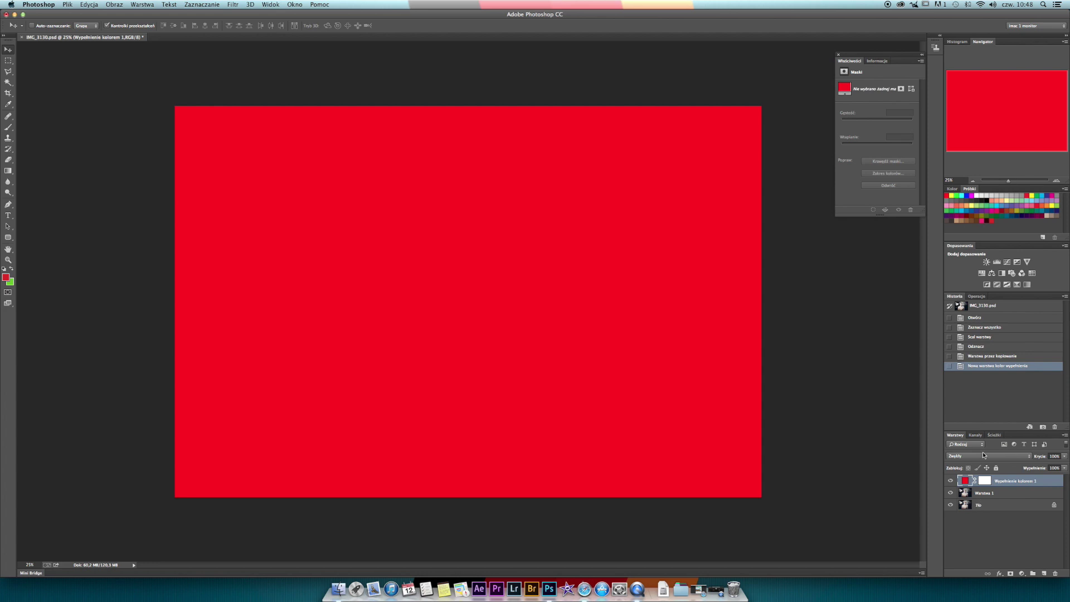
click(951, 458)
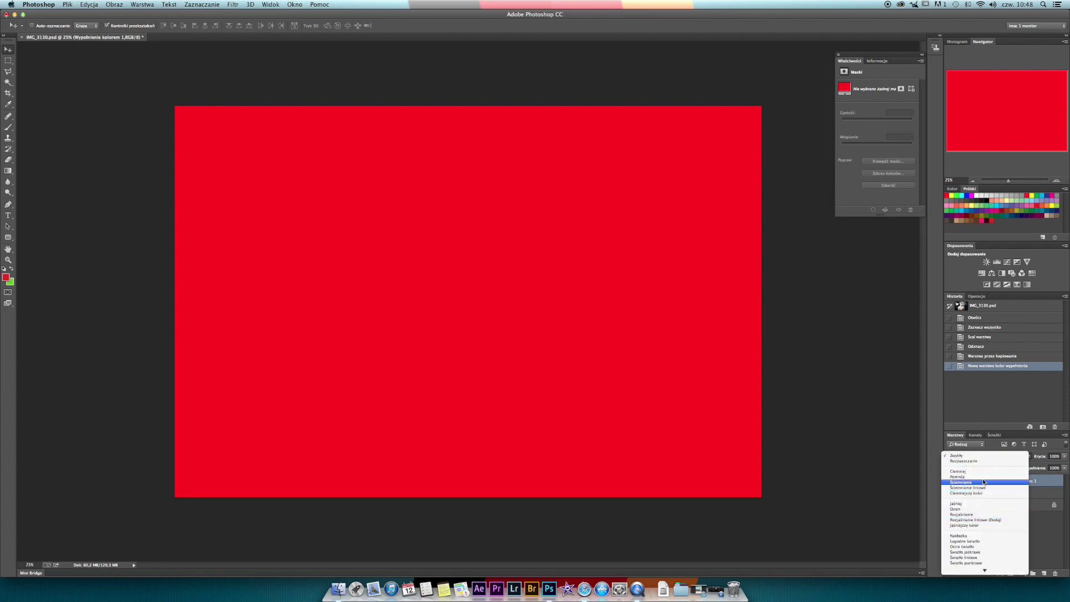
click(982, 477)
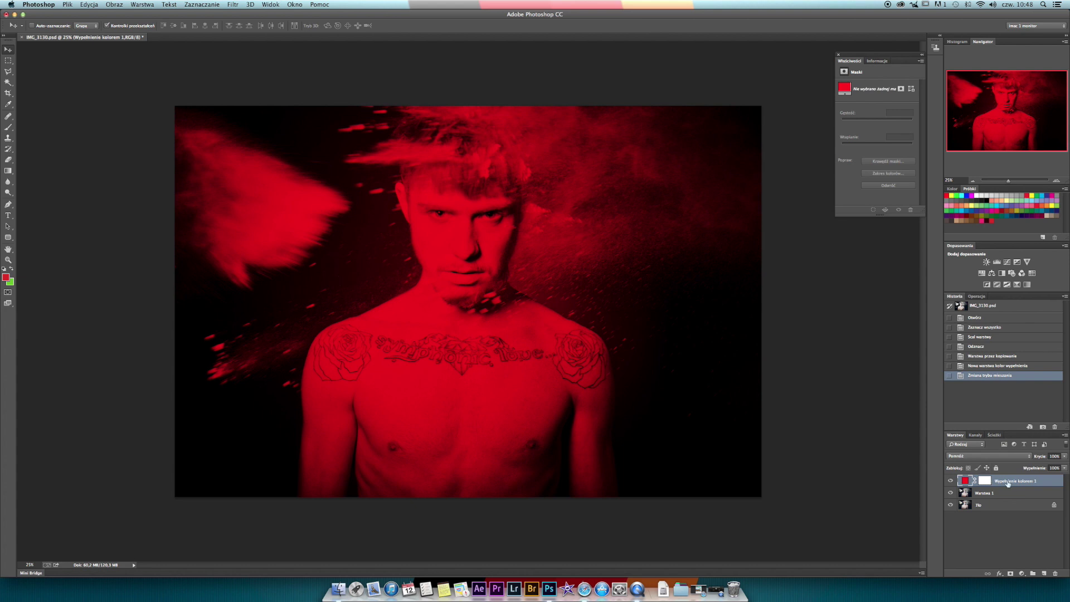
shift+click(988, 494)
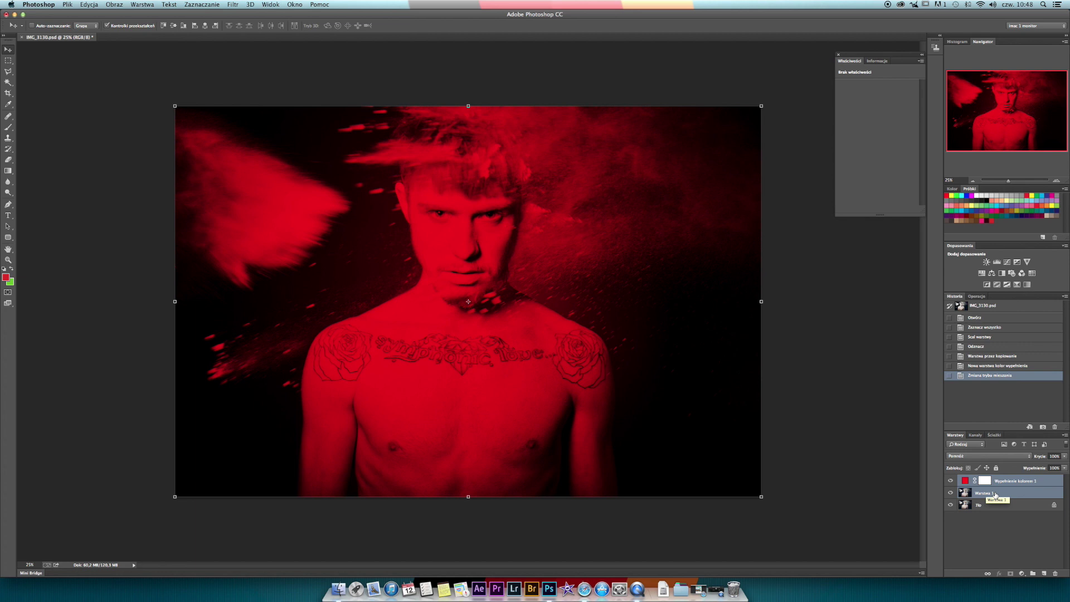
right_click(995, 494)
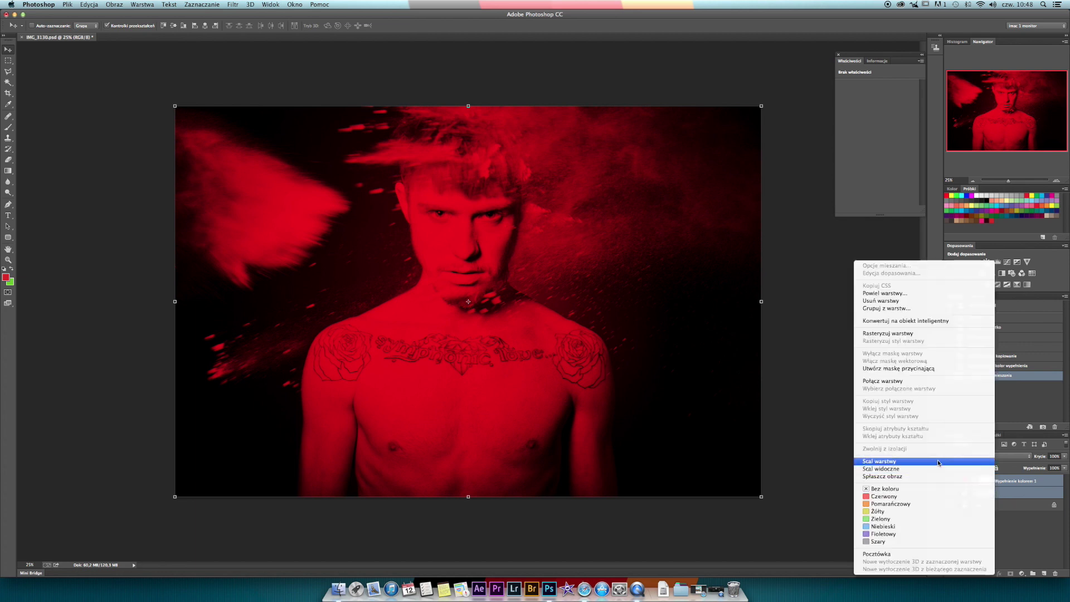
click(939, 463)
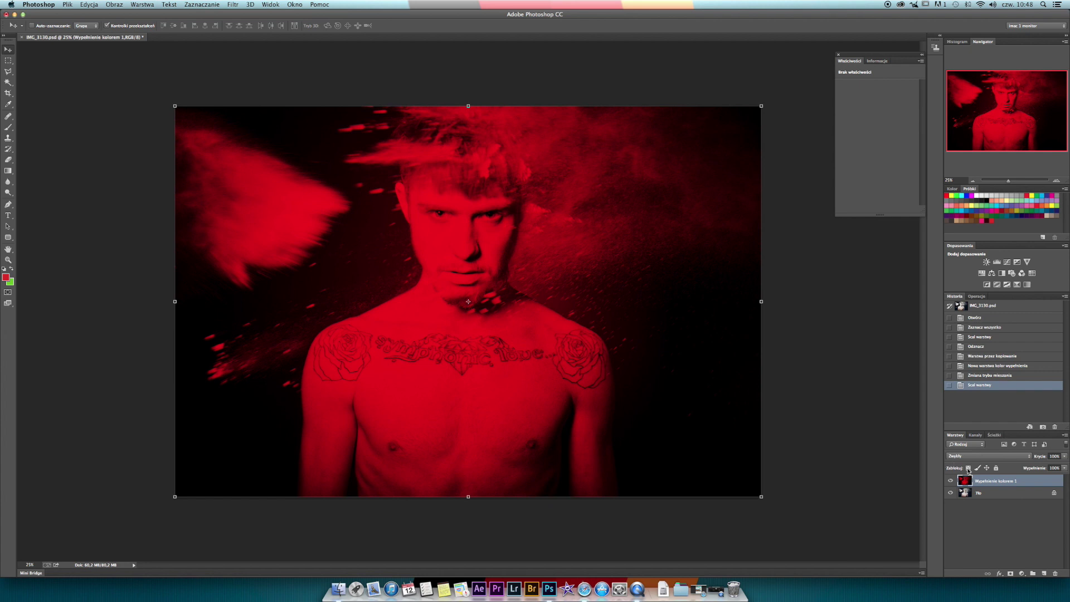
Duplicate the original Tło photo, move the copy to the top, and add another solid fill layer
click(984, 498)
key(ctrl+j)
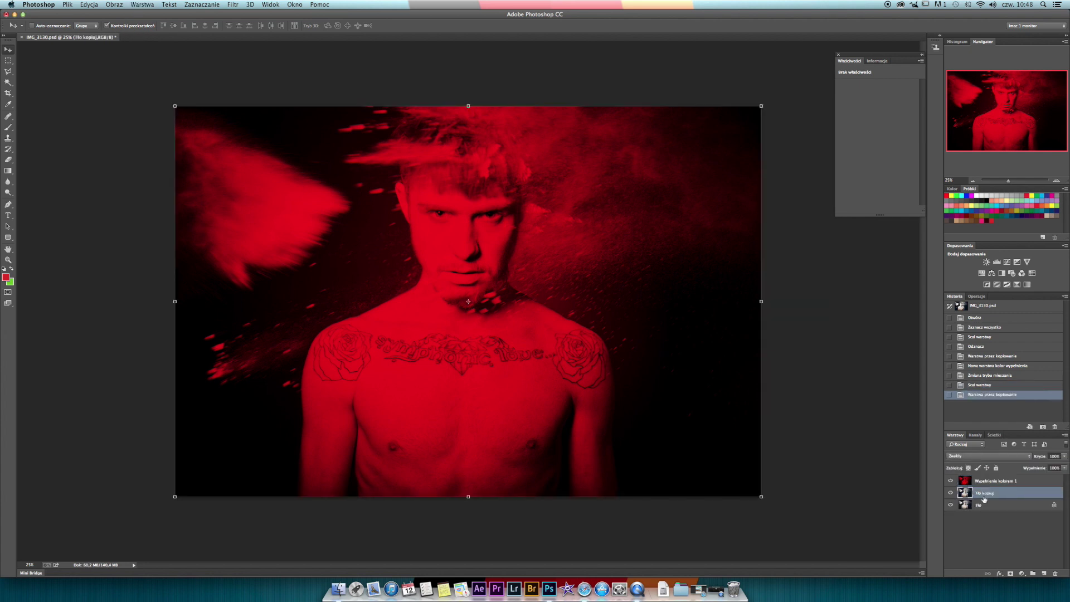
mouse_move(985, 499)
mouse_down()
mouse_move(981, 483)
mouse_move(1013, 482)
mouse_up()
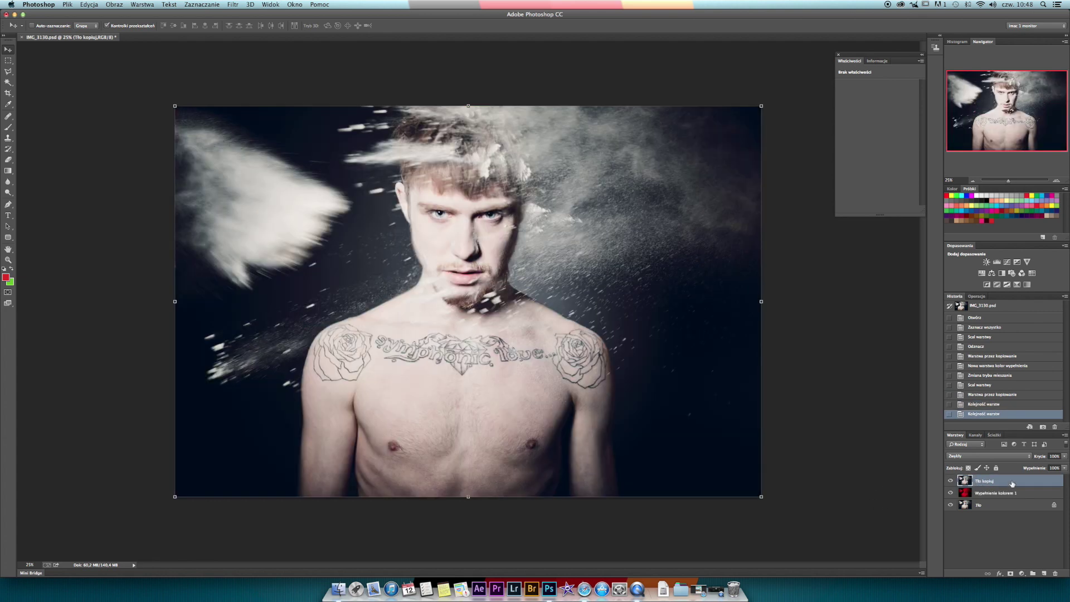
click(1022, 573)
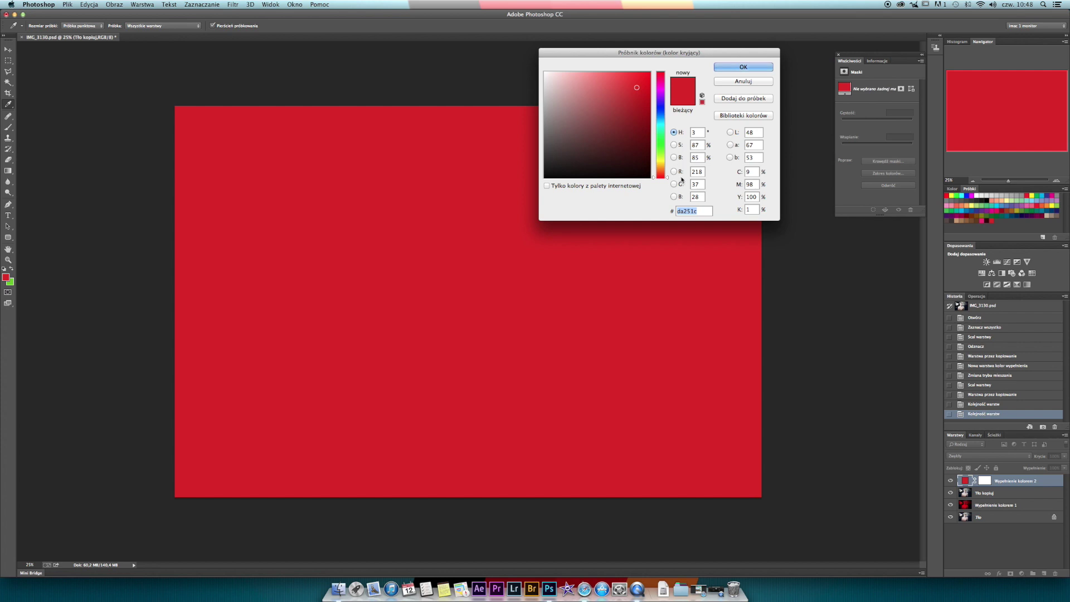
Set the new fill colour to pure blue: R 0, G 0, B 255
double_click(697, 172)
text(0)
key(Tab)
text(0)
key(Tab)
text(255)
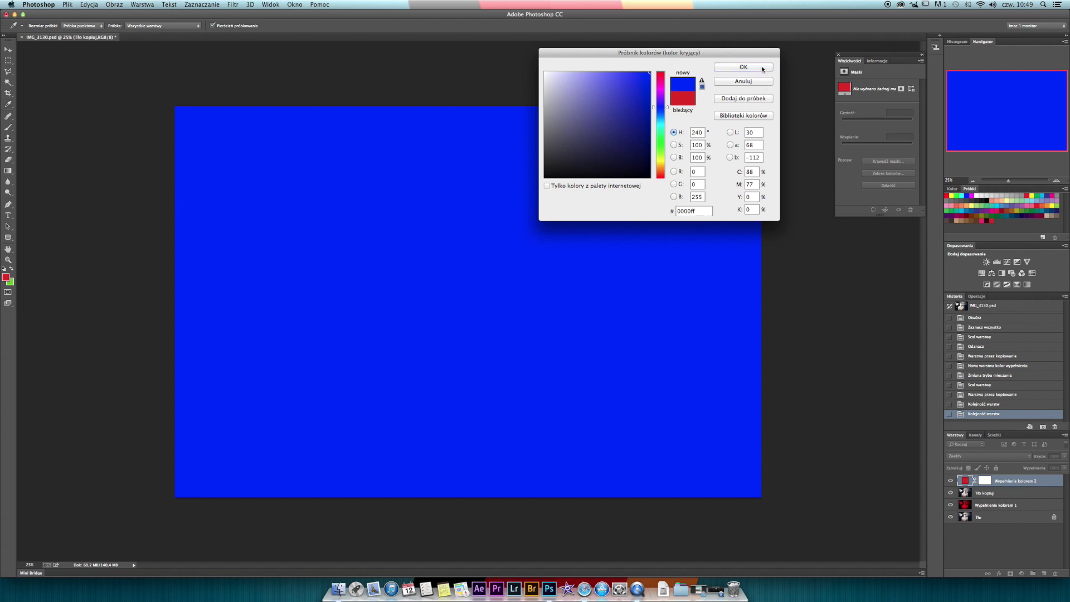
key(Return)
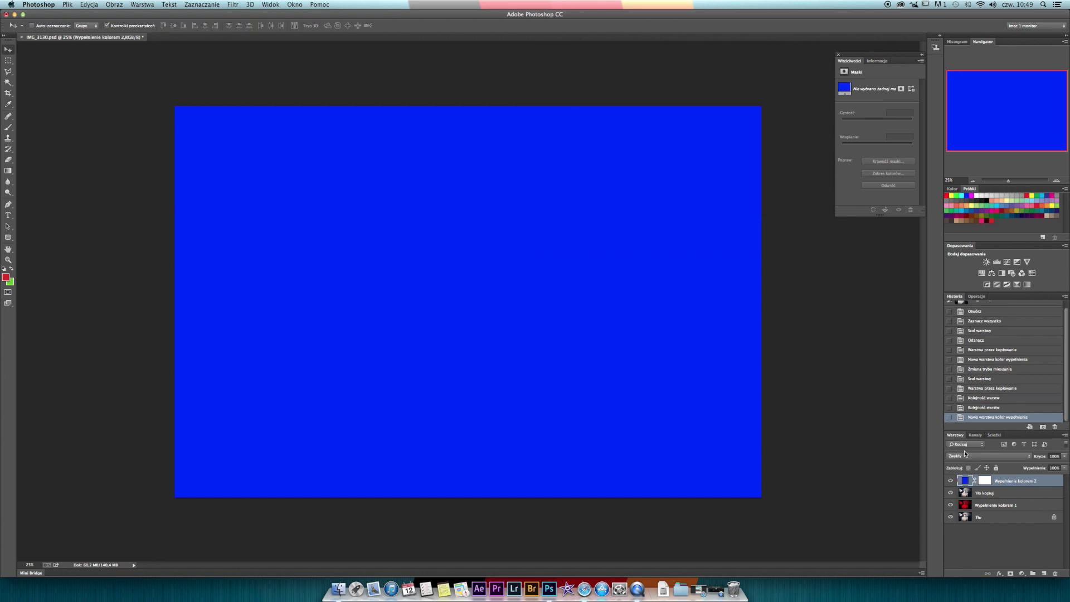
Multiply the blue fill over the top photo copy and merge them into one blue layer
click(990, 457)
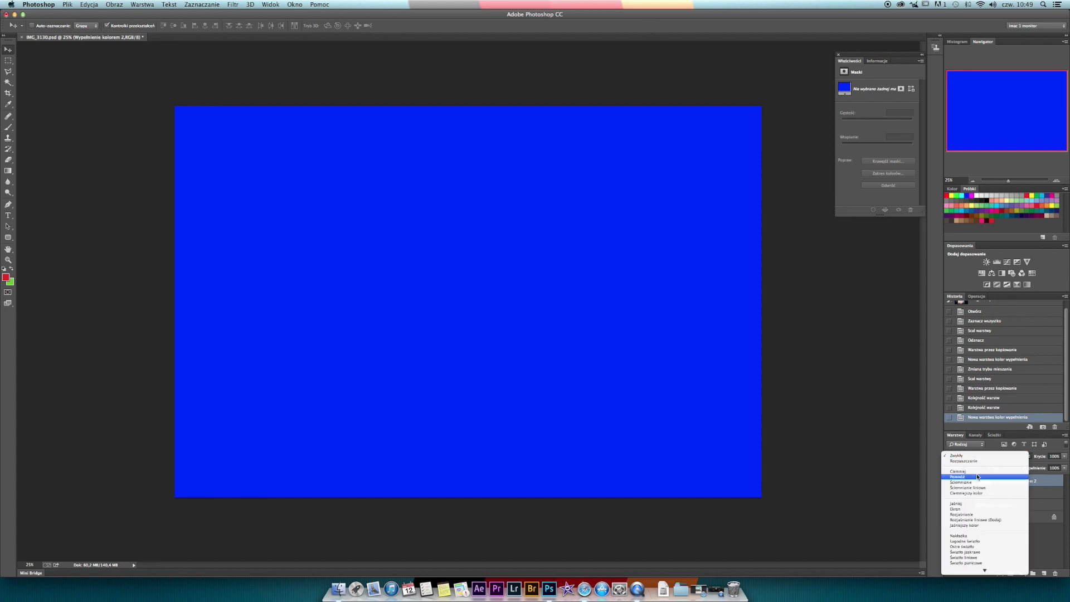
click(979, 478)
shift+click(992, 493)
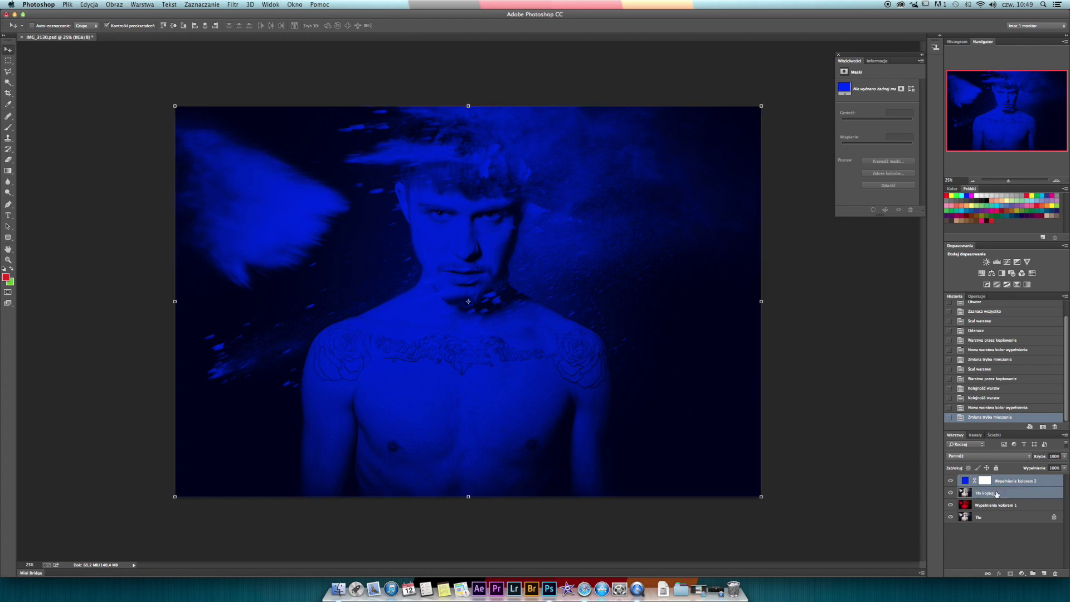
right_click(992, 494)
click(910, 463)
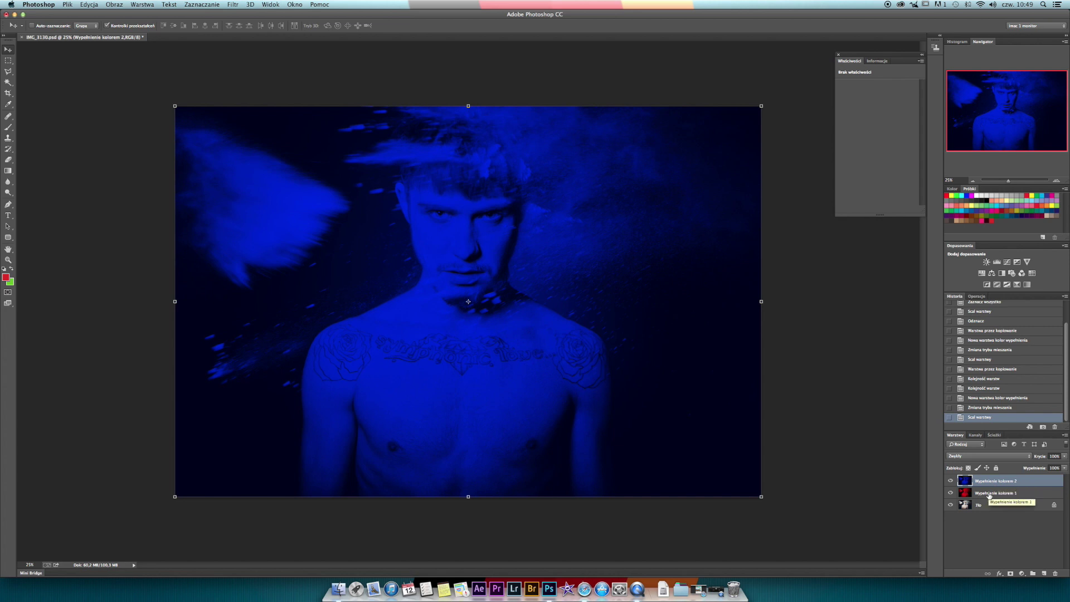
Switch both the blue and red layers to the Jaśniej (Lighten) blend mode
key(alt+bracketleft)
click(991, 485)
click(987, 456)
click(976, 504)
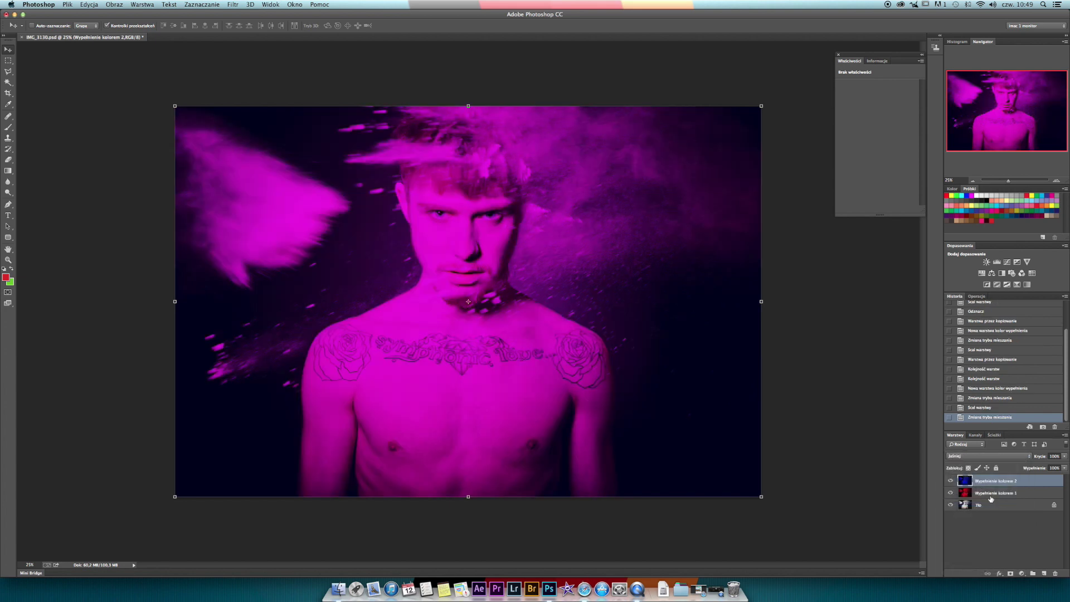
click(988, 456)
click(986, 504)
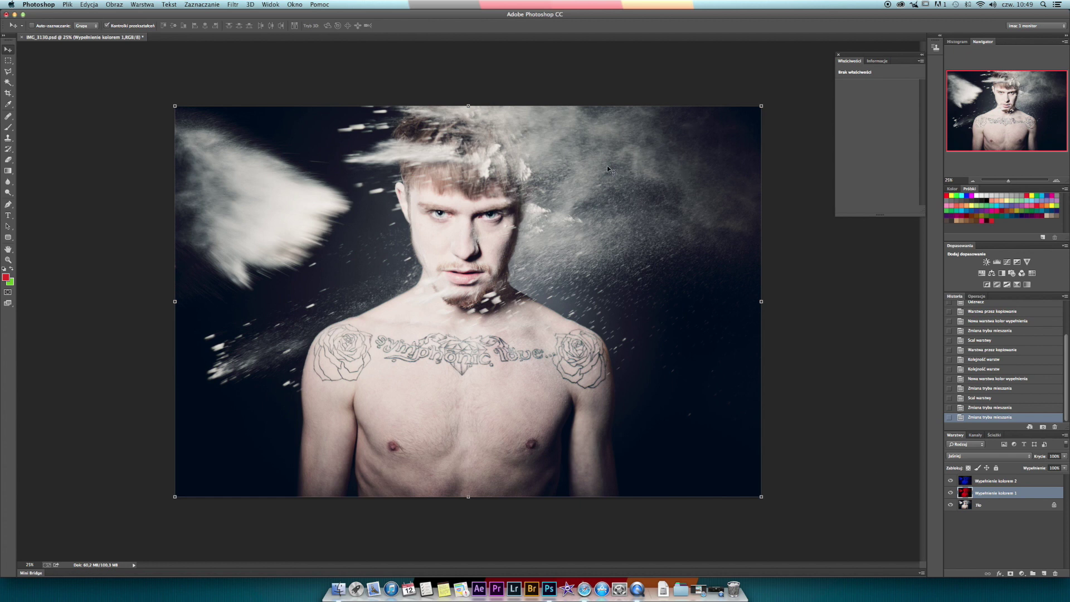
Nudge the red layer left and the blue layer about 0.72 cm right, checking at 16.67% zoom
drag(601, 167, 596, 168)
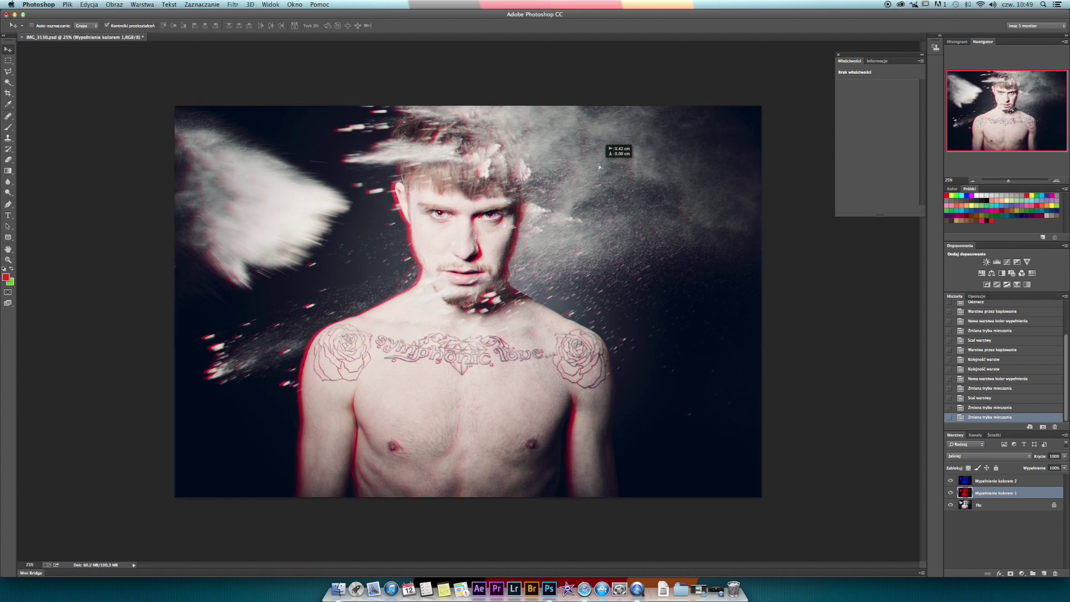
click(996, 481)
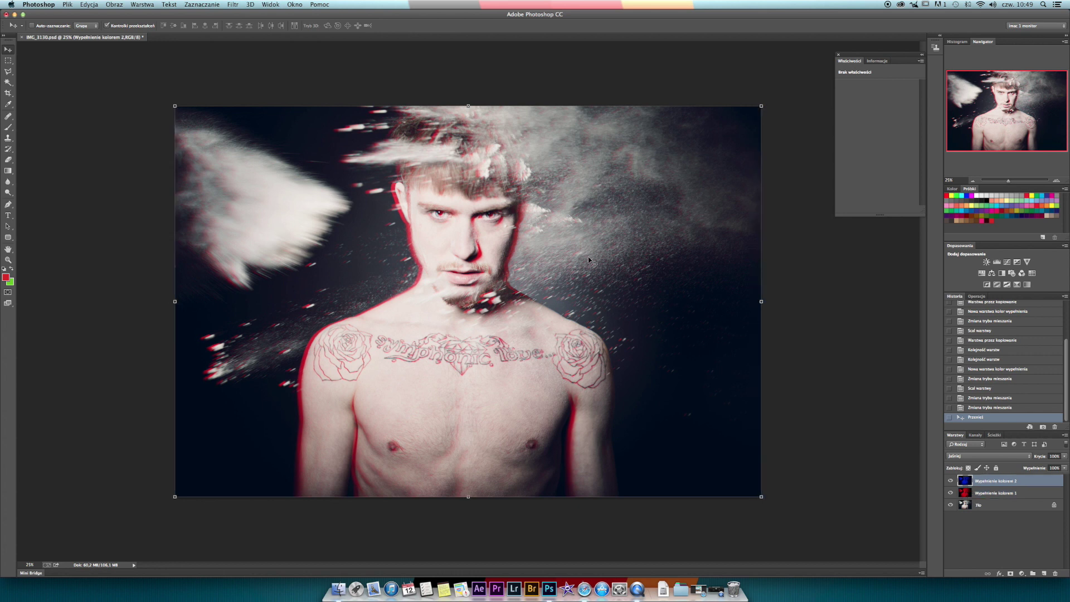
drag(592, 261, 596, 259)
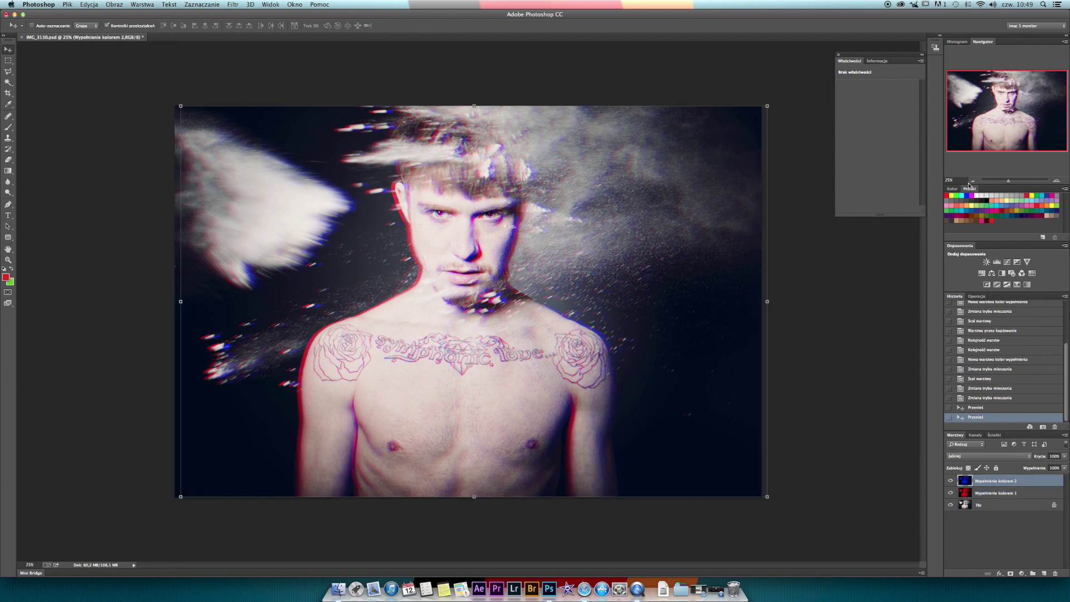
click(973, 181)
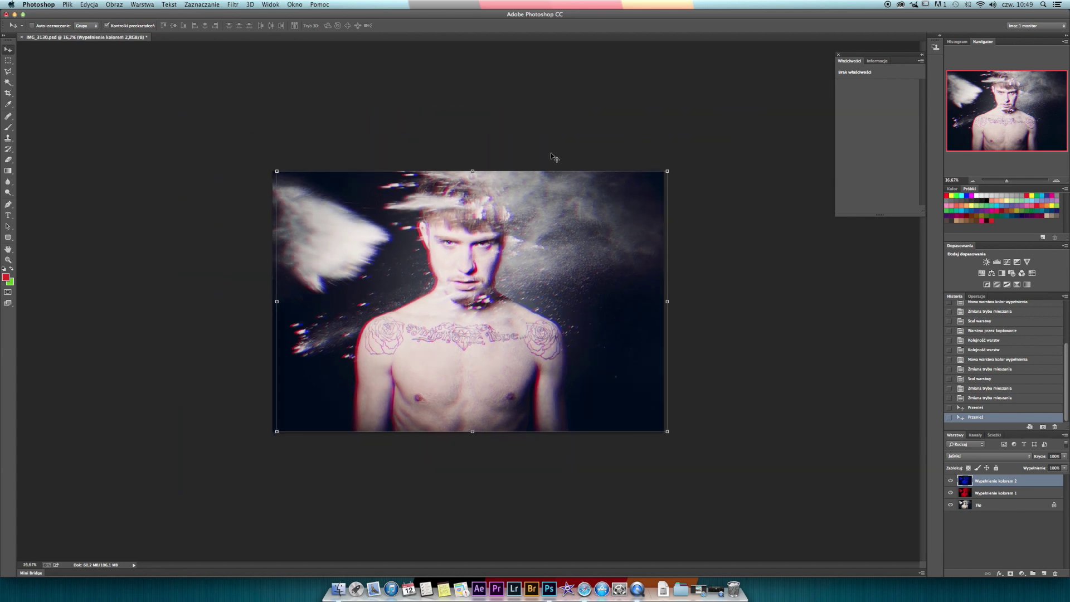
click(1054, 182)
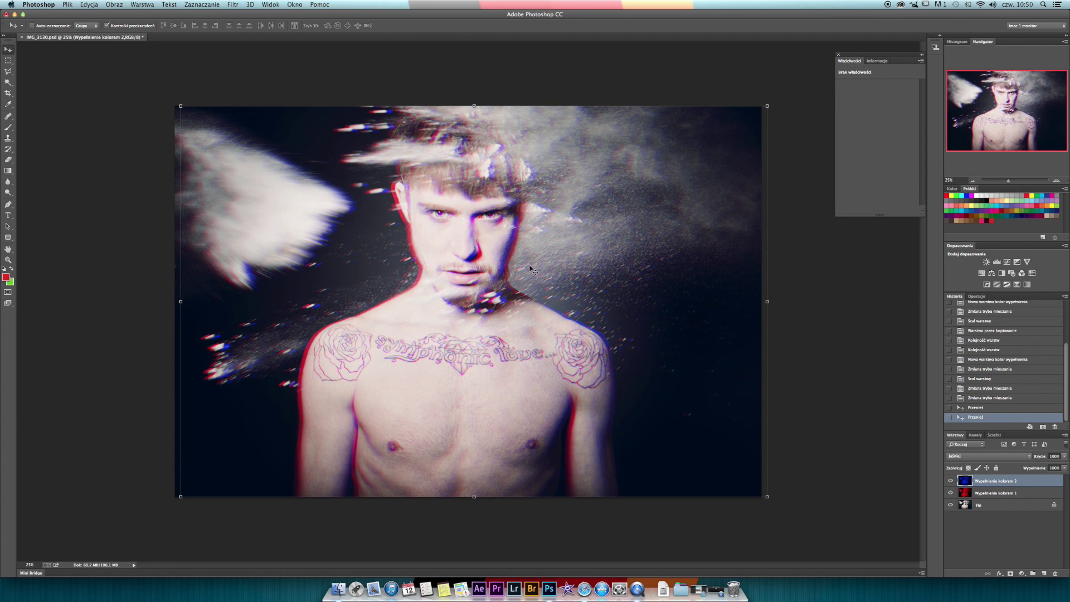
Mask the blue layer and paint out its fringing over both eyes at 50% opacity
click(1011, 573)
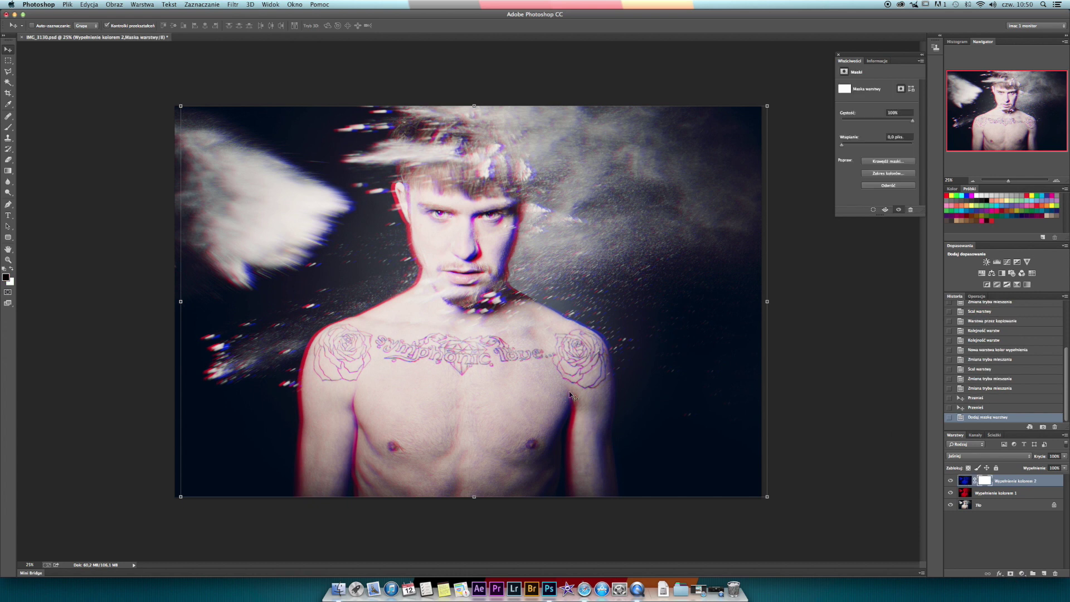
key(5)
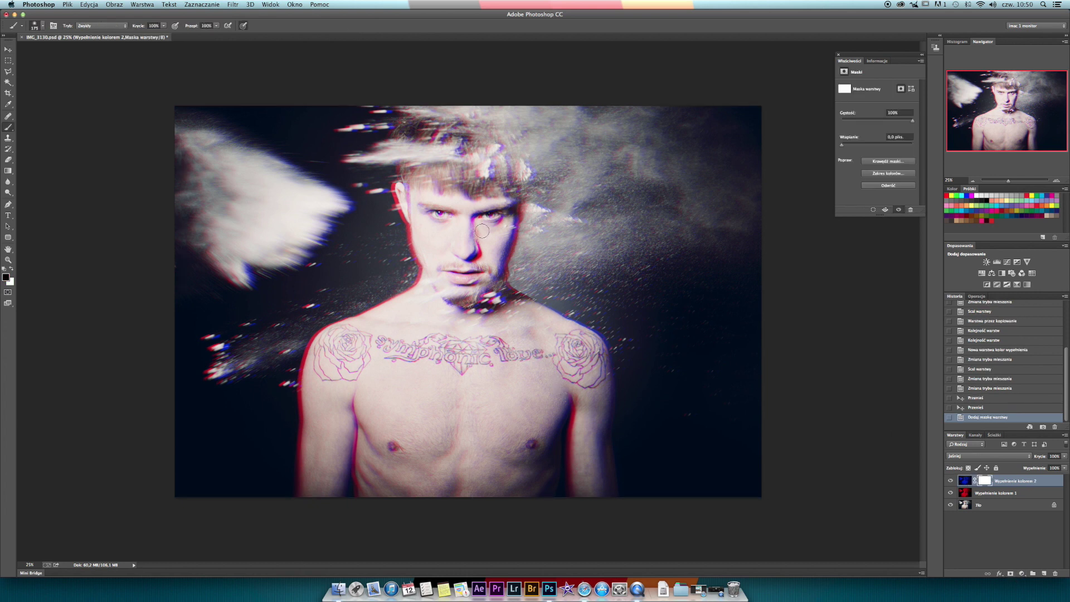
drag(426, 223, 448, 218)
click(481, 217)
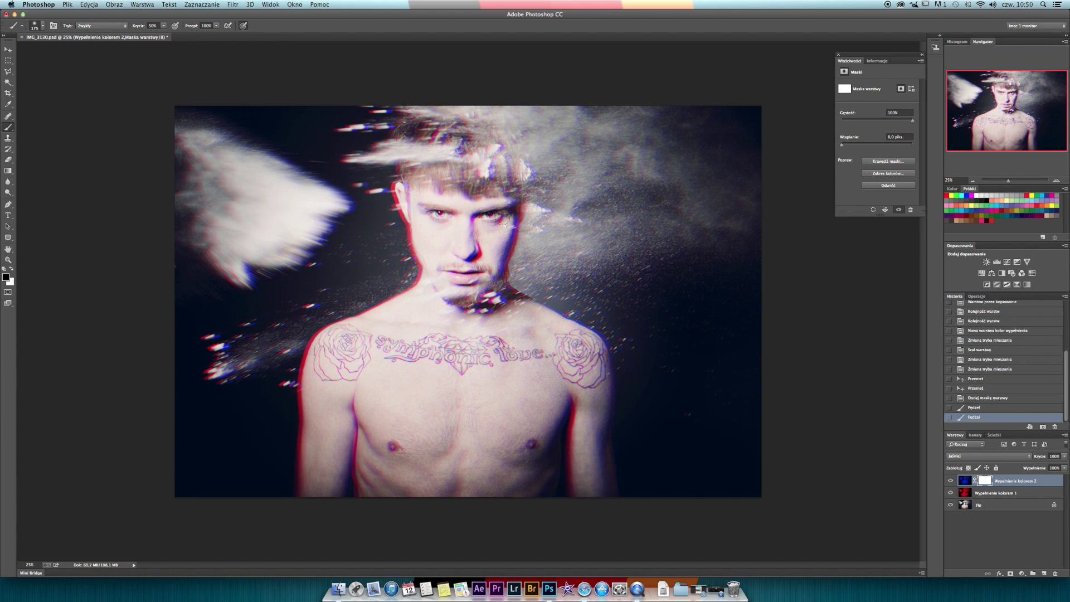
Mask the red layer and paint out its fringing near both eyes
click(998, 494)
click(1011, 574)
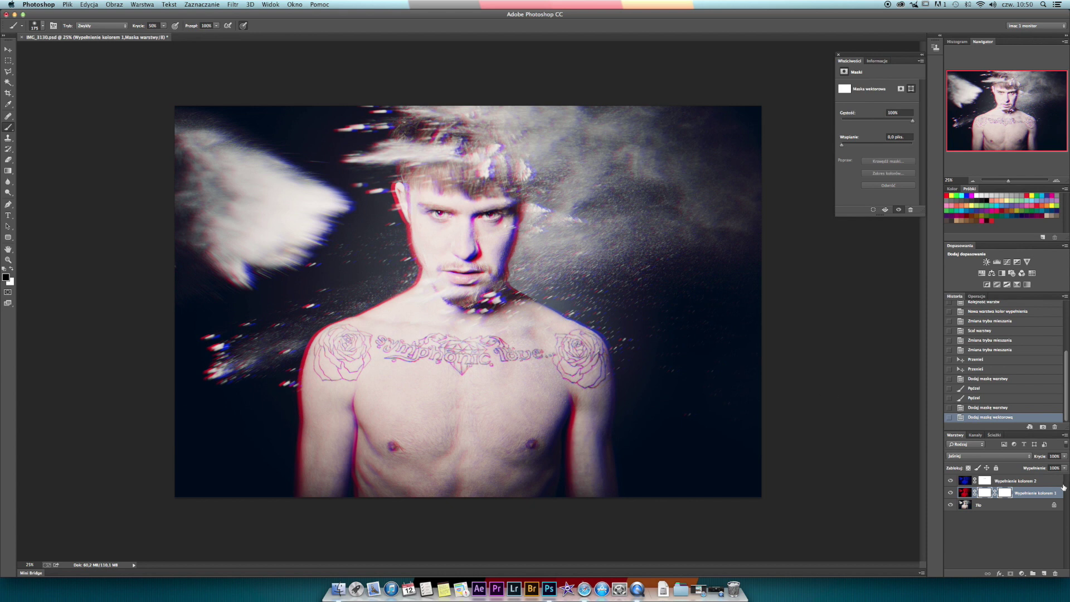
drag(441, 211, 451, 213)
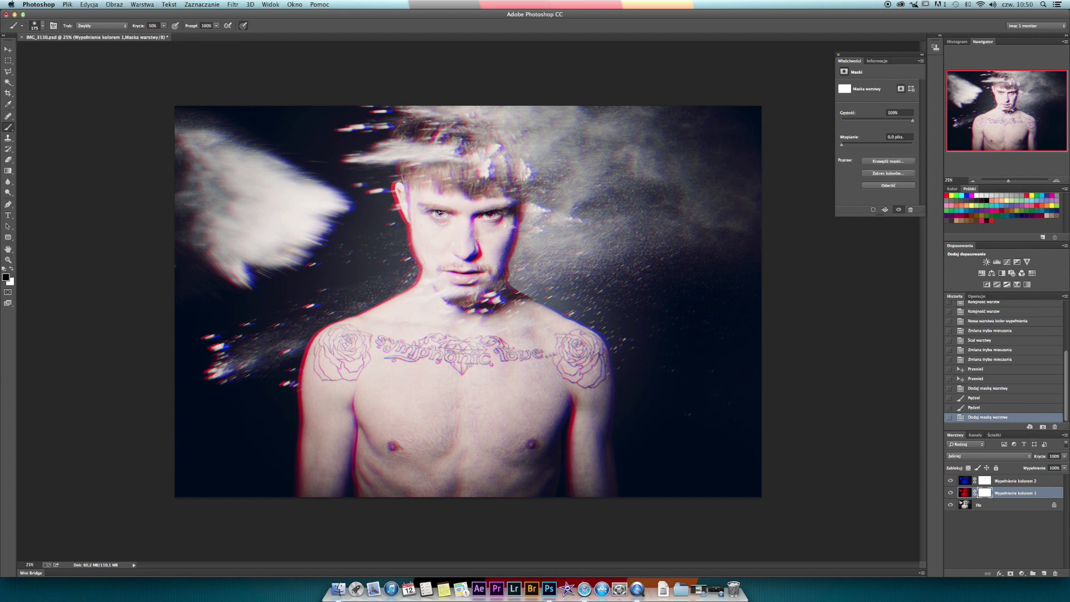
click(499, 219)
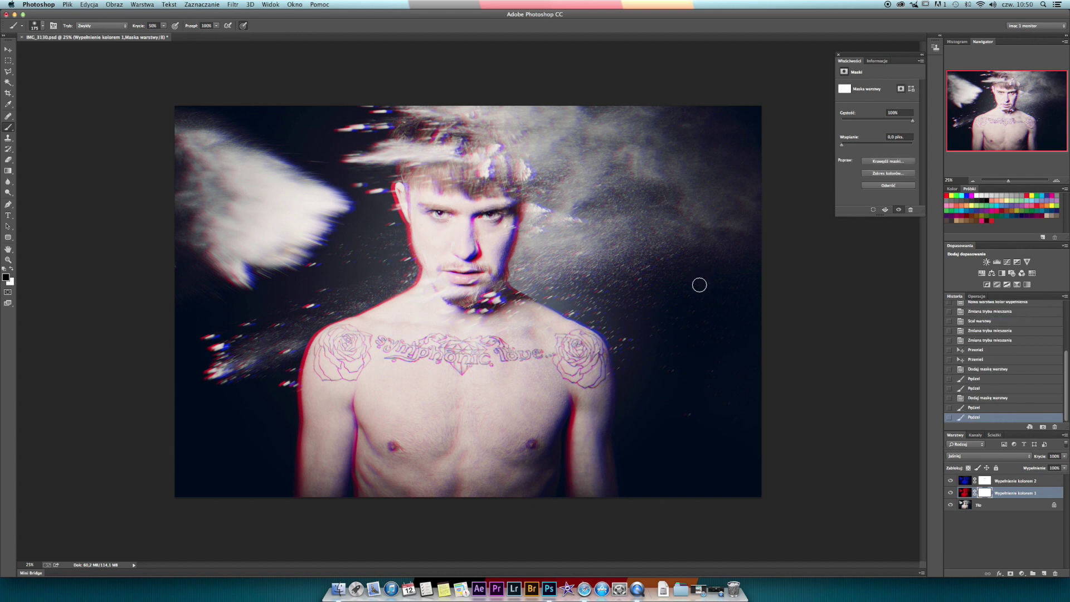